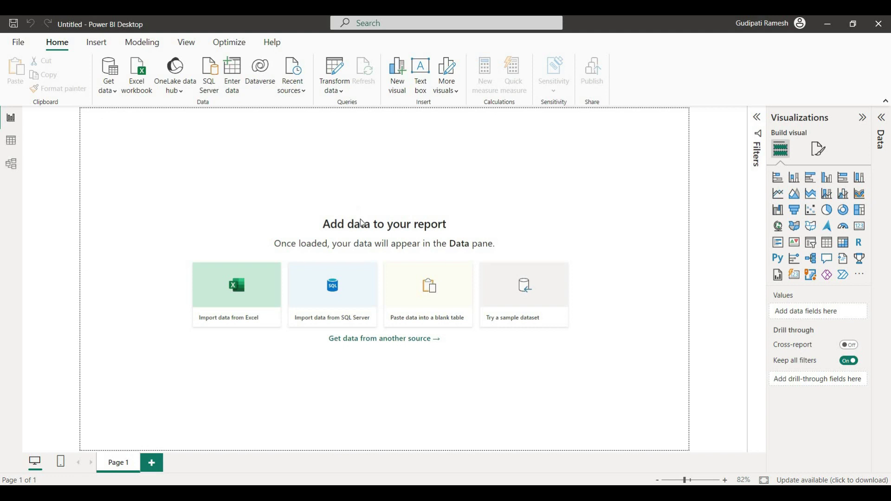
Connect to the SQL Server database server HOME\KHANVITECH using the Import connectivity mode
{"action": "left_click", "coordinate": [345, 303]}
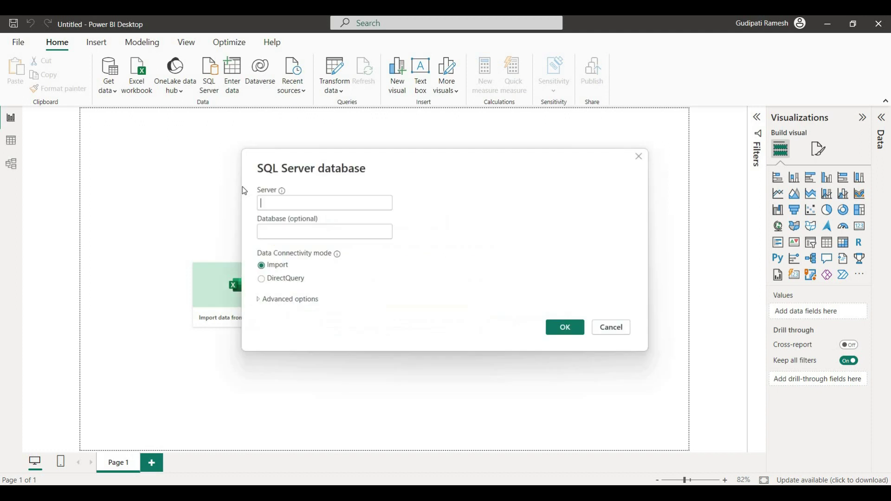
{"action": "left_click", "coordinate": [277, 205]}
{"action": "key", "text": "ctrl+v"}
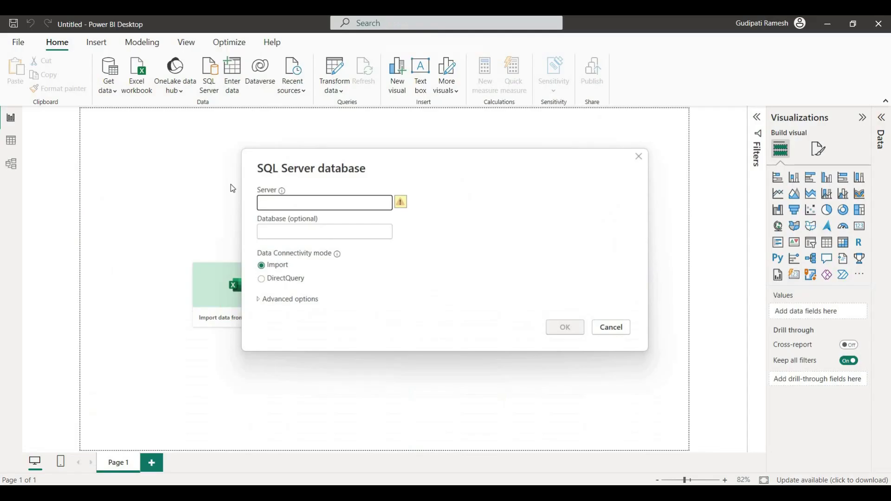
{"action": "left_click", "coordinate": [289, 203]}
{"action": "type", "text": "HOME\\KHANVITECH"}
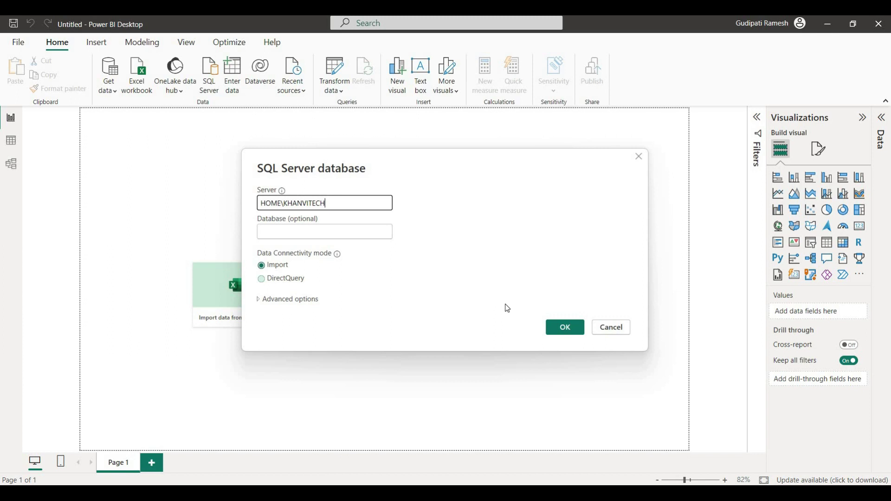
{"action": "left_click", "coordinate": [563, 332]}
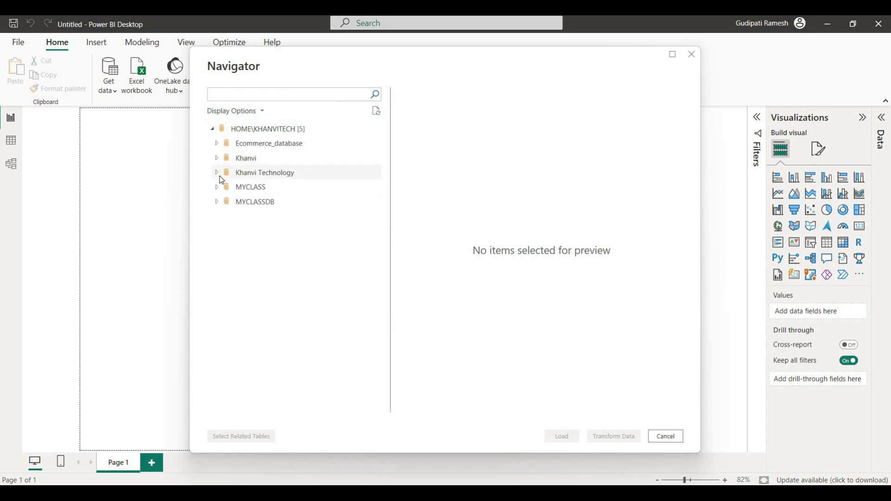
Load the Bank_Churn table from the Khanvi Technology database
{"action": "left_click", "coordinate": [221, 176]}
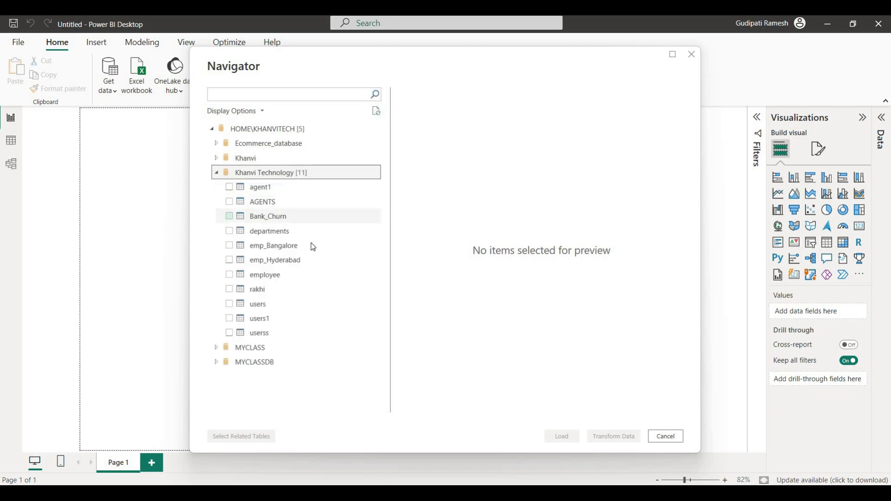
{"action": "left_click", "coordinate": [230, 217]}
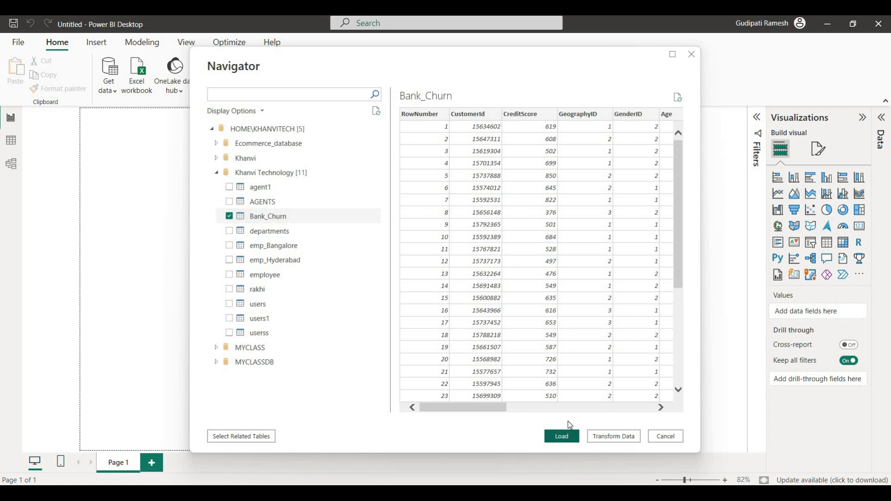
{"action": "left_click", "coordinate": [565, 436]}
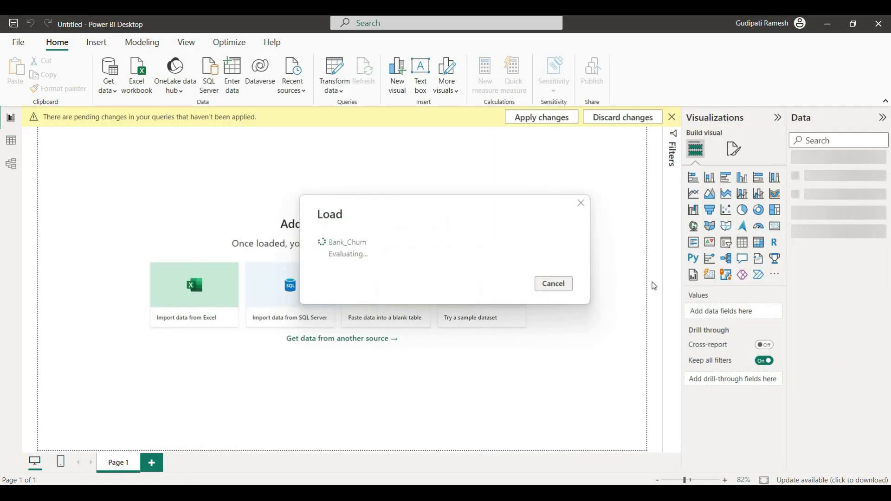
Open the loaded data for transformation in a maximized Power Query Editor
{"action": "left_click", "coordinate": [340, 94]}
{"action": "left_click", "coordinate": [356, 110]}
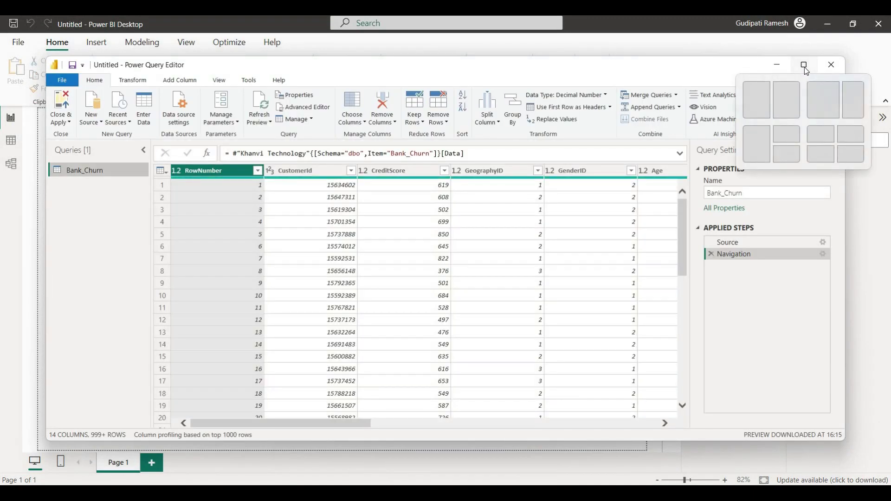
{"action": "left_click", "coordinate": [806, 69]}
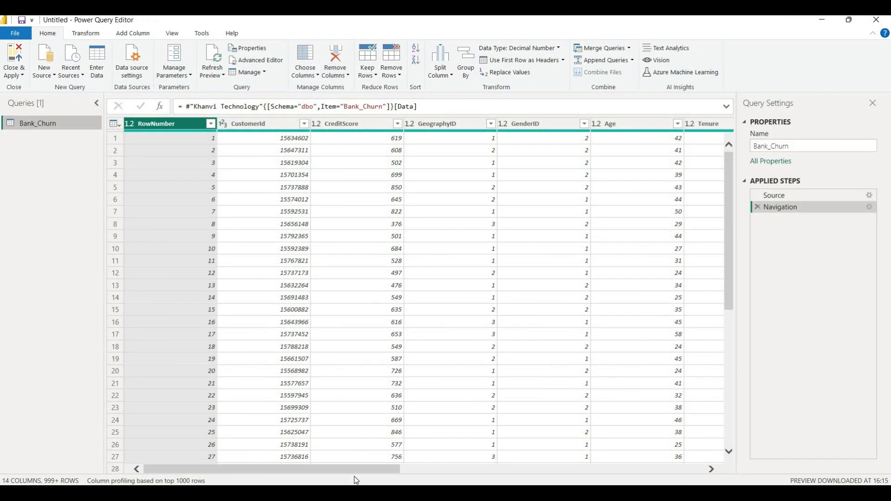
Examine the range of dates in the Bank_DOJ column's filter list without applying a filter
{"action": "left_click_drag", "start_coordinate": [358, 469], "coordinate": [708, 473]}
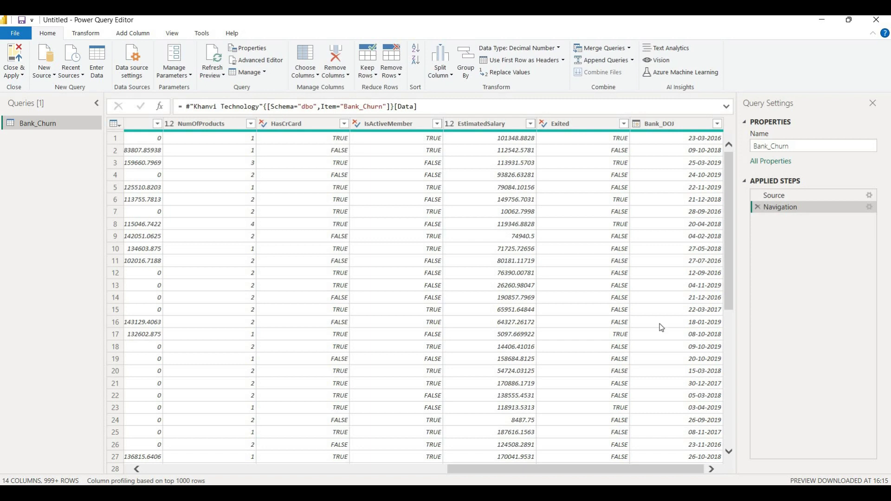
{"action": "left_click", "coordinate": [717, 124]}
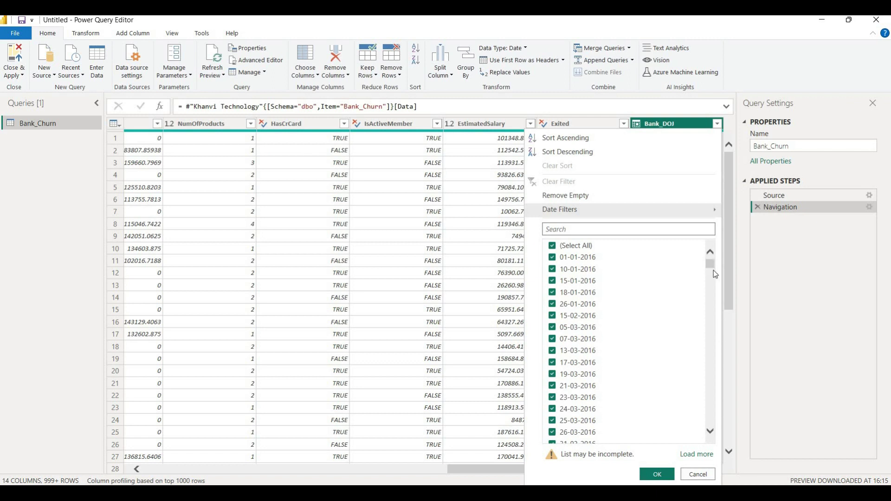
{"action": "left_click_drag", "start_coordinate": [711, 265], "coordinate": [710, 421]}
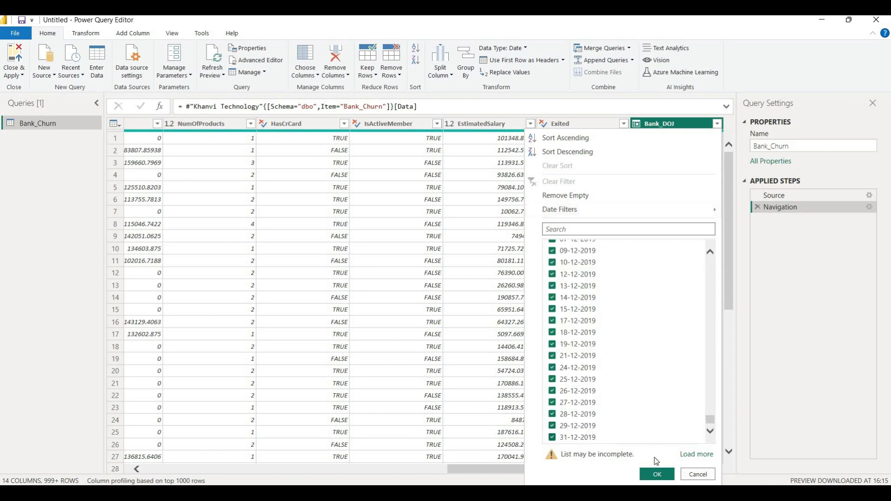
{"action": "left_click", "coordinate": [696, 474]}
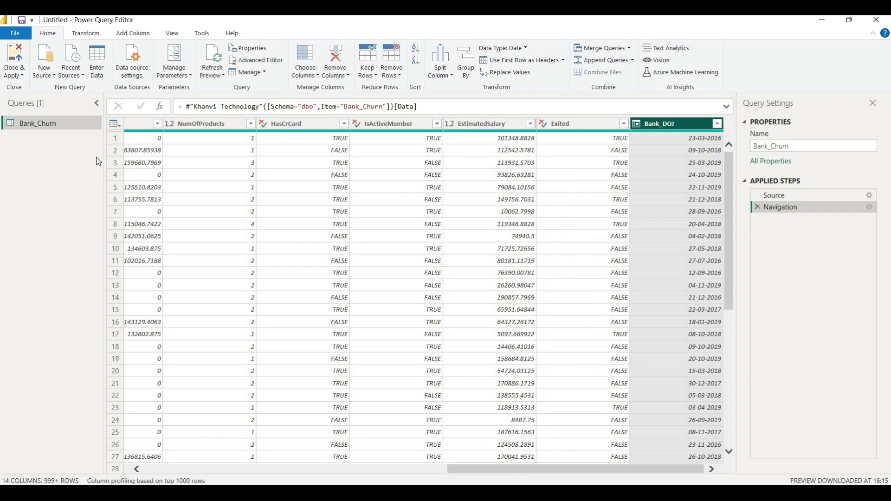
Create a new query parameter named "Range Start"
{"action": "left_click", "coordinate": [190, 76]}
{"action": "left_click", "coordinate": [209, 90]}
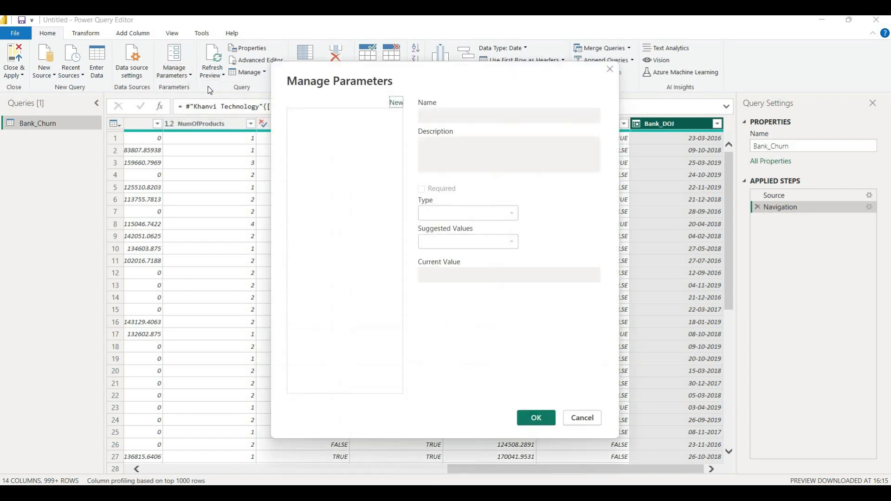
{"action": "left_click", "coordinate": [395, 104]}
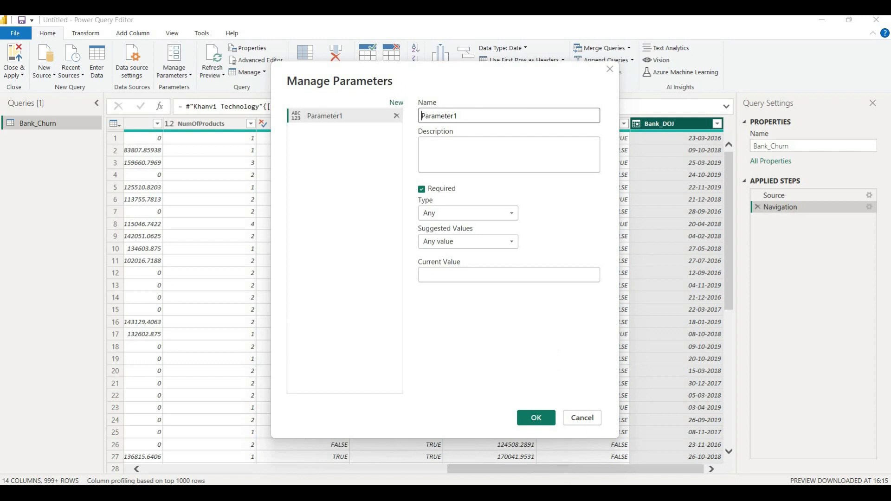
{"action": "mouse_move", "coordinate": [625, 492]}
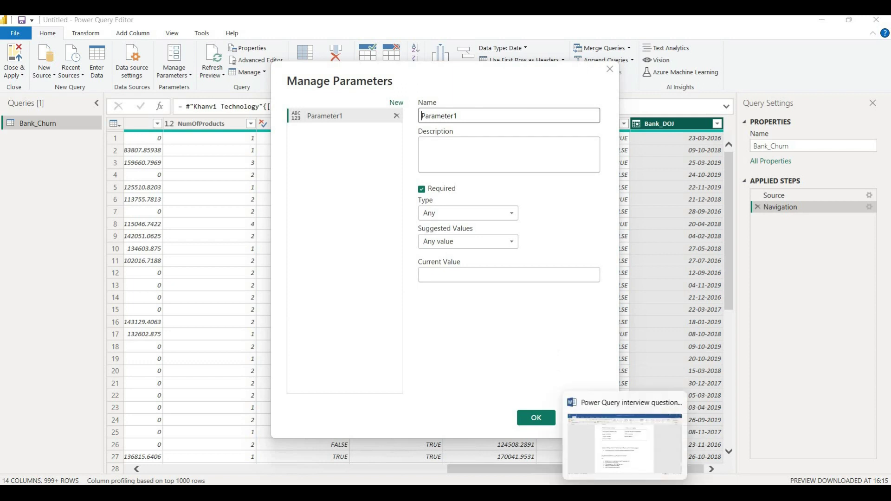
{"action": "left_click", "coordinate": [490, 118]}
{"action": "key", "text": "BackSpace"}
{"action": "key", "text": "BackSpace"}
{"action": "key", "text": "BackSpace"}
{"action": "key", "text": "BackSpace"}
{"action": "key", "text": "BackSpace"}
{"action": "key", "text": "BackSpace"}
{"action": "key", "text": "BackSpace"}
{"action": "key", "text": "BackSpace"}
{"action": "key", "text": "BackSpace"}
{"action": "key", "text": "BackSpace"}
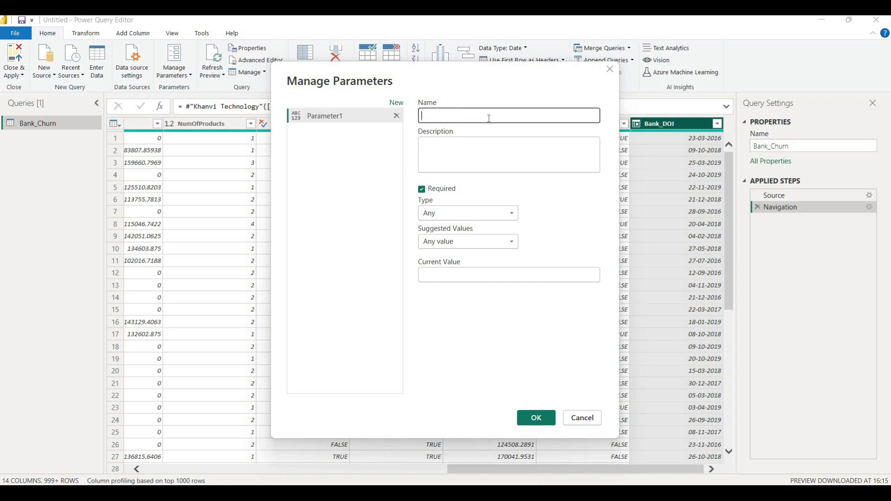
{"action": "type", "text": "Range Star"}
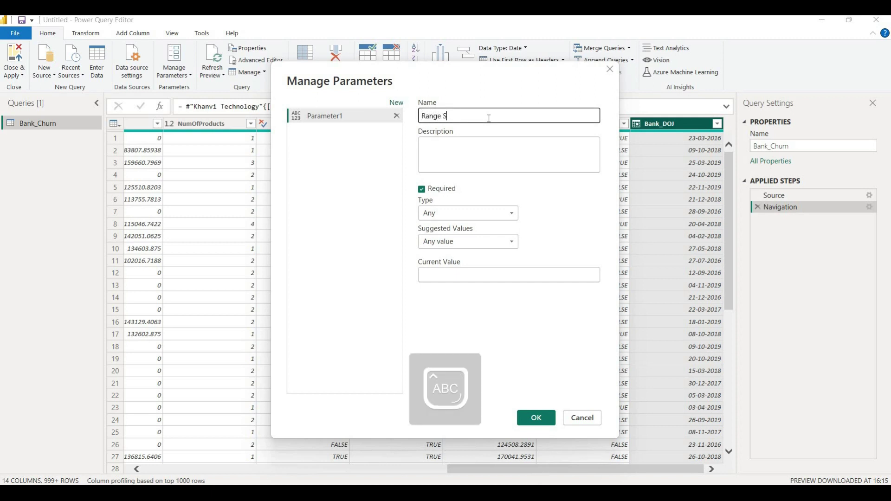
Give the Range Start parameter the Date/Time type and the current value 23-03-2016, and save it
{"action": "left_click", "coordinate": [485, 214]}
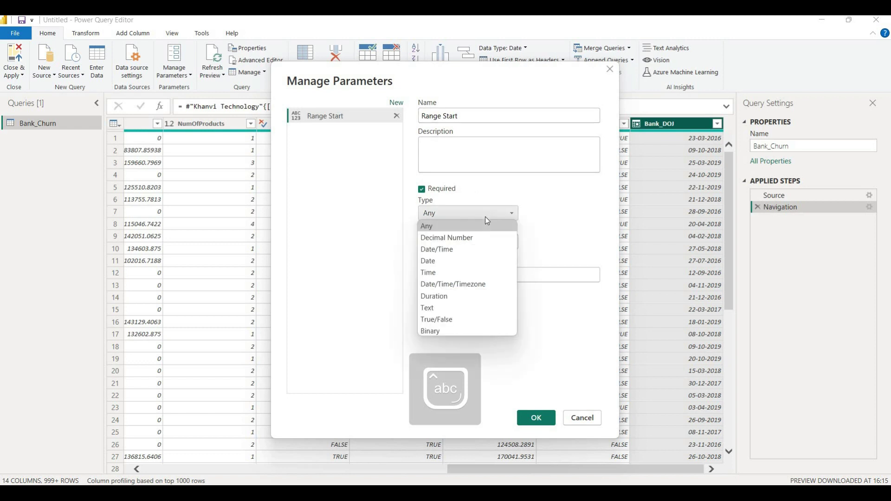
{"action": "left_click", "coordinate": [444, 250]}
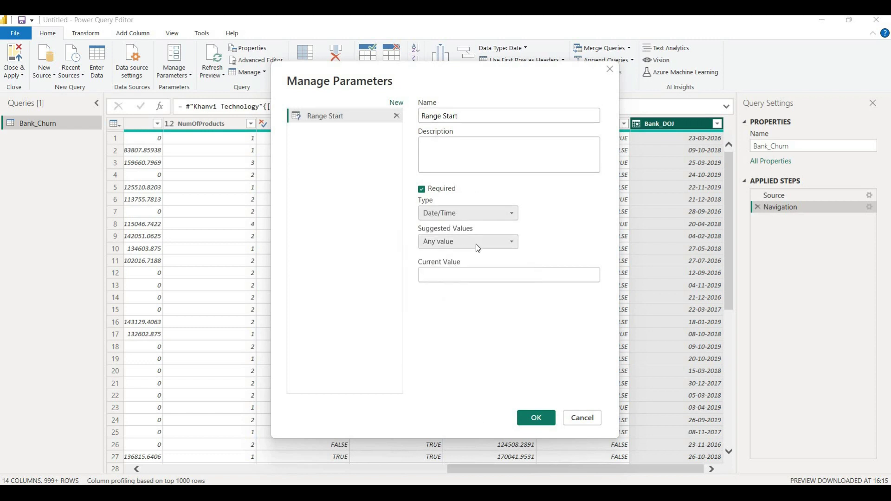
{"action": "left_click", "coordinate": [463, 272]}
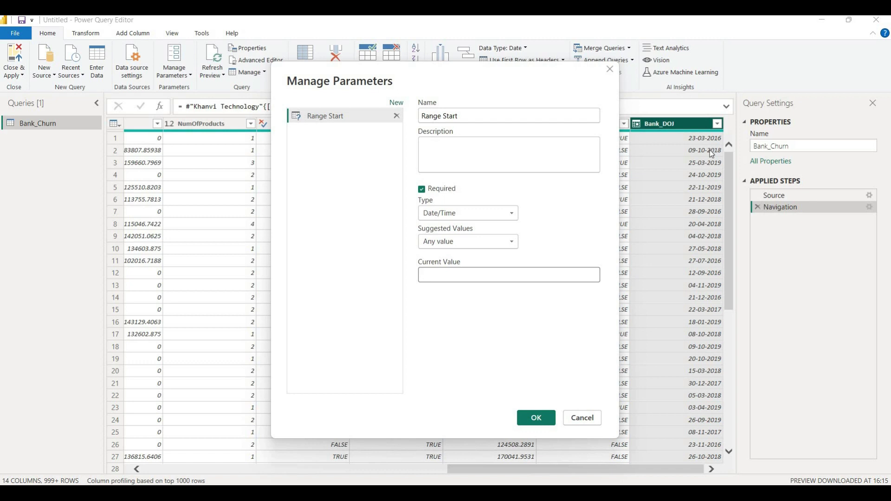
{"action": "left_click", "coordinate": [466, 278]}
{"action": "type", "text": "23"}
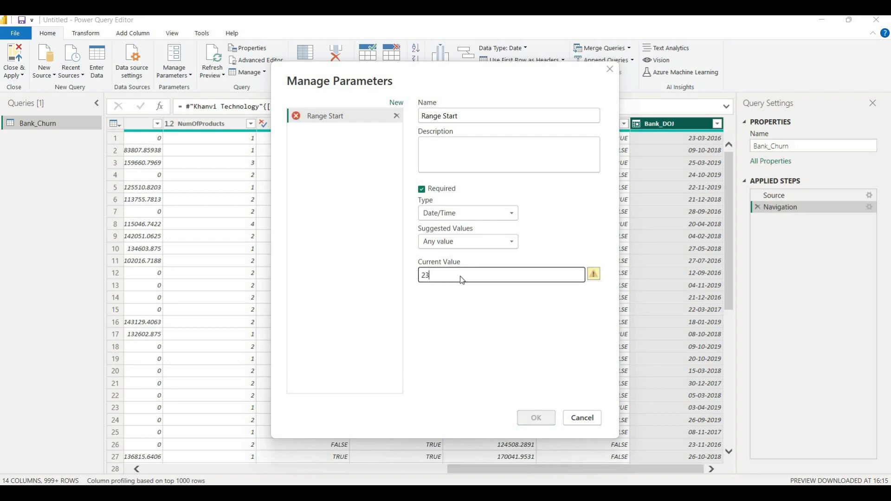
{"action": "type", "text": "-03"}
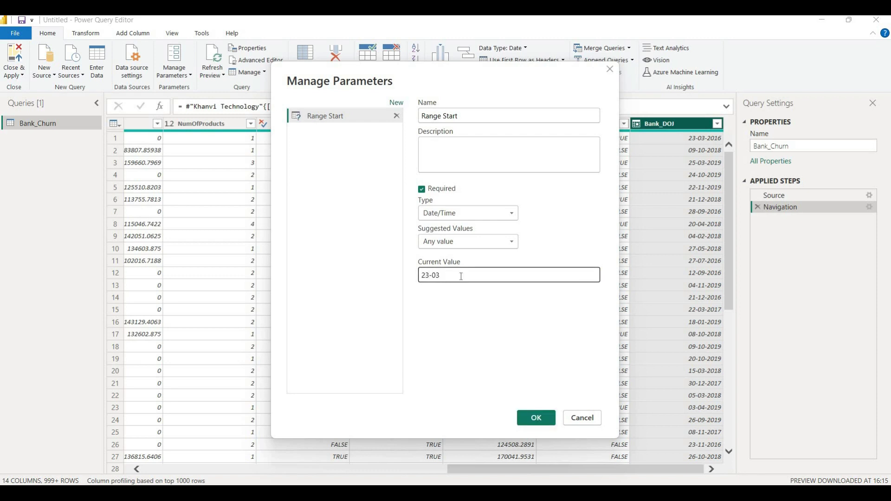
{"action": "type", "text": "-2016"}
{"action": "left_click", "coordinate": [536, 417]}
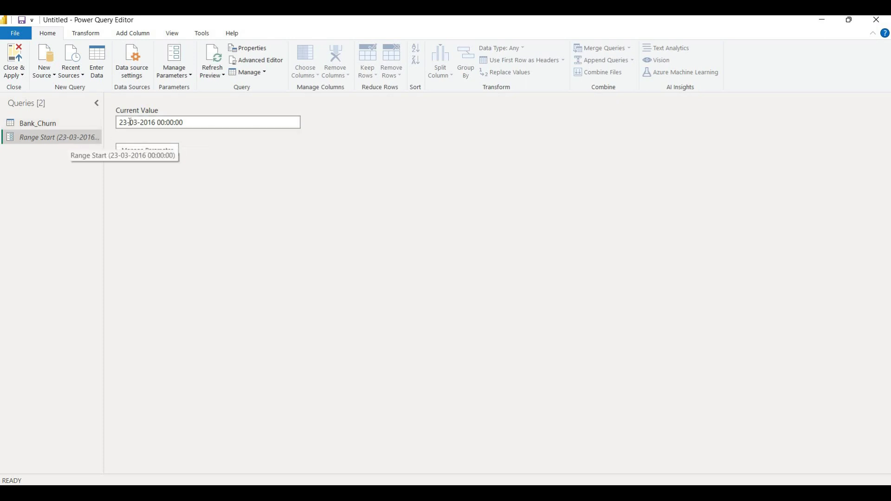
Add a second query parameter named "Range End"
{"action": "left_click", "coordinate": [47, 125]}
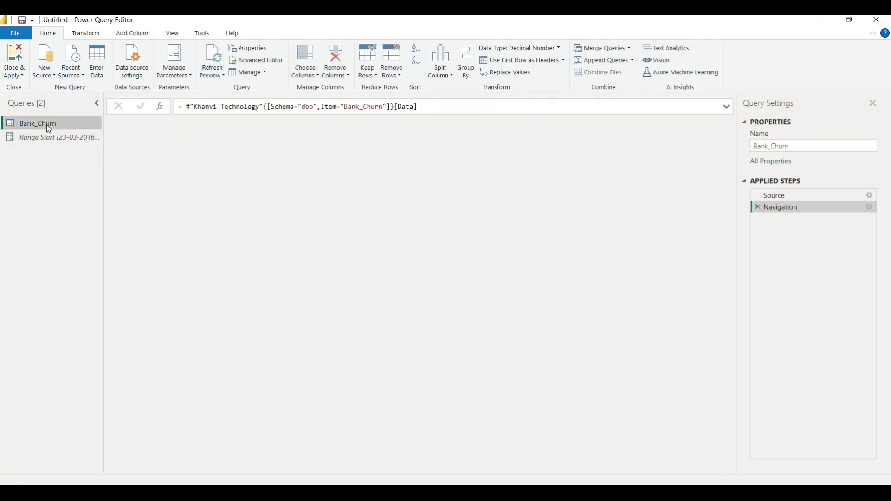
{"action": "right_click", "coordinate": [47, 125]}
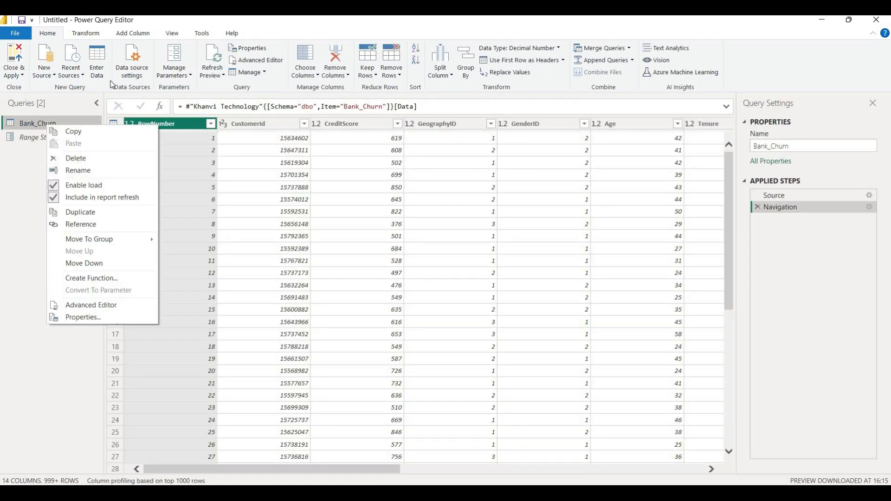
{"action": "left_click", "coordinate": [184, 74]}
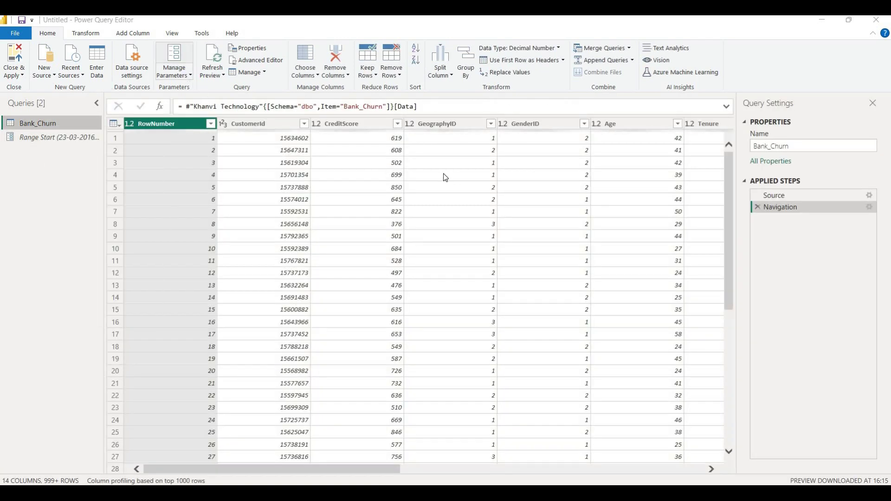
{"action": "left_click", "coordinate": [397, 103]}
{"action": "double_click", "coordinate": [486, 121]}
{"action": "type", "text": "Range End"}
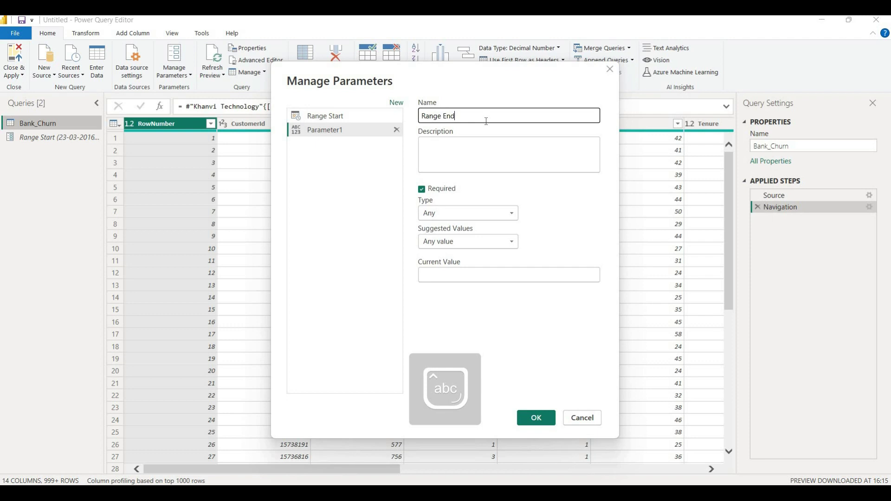
Save the Range End parameter with the Date/Time type and current value 31-12-2019, and return to the Bank_Churn query
{"action": "left_click", "coordinate": [488, 214]}
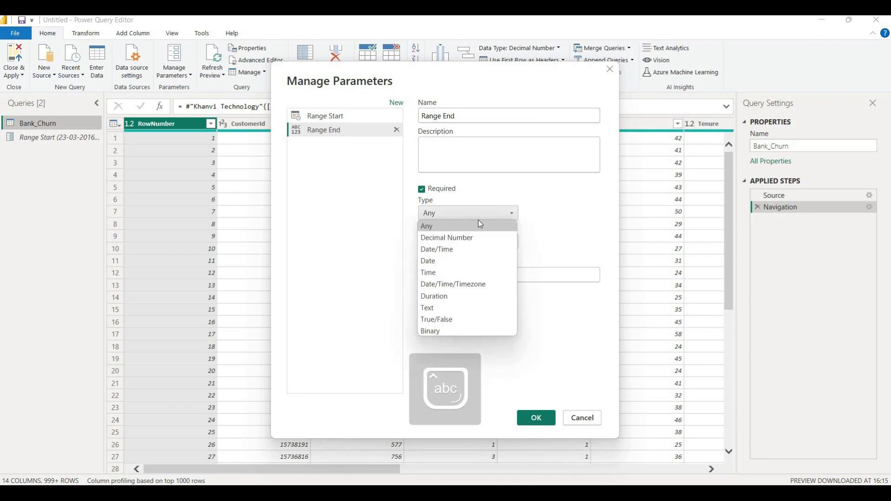
{"action": "left_click", "coordinate": [457, 251]}
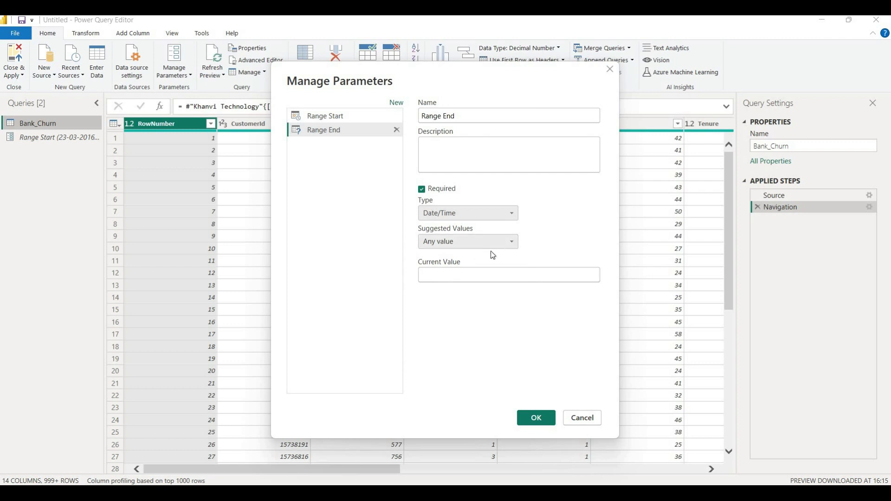
{"action": "left_click", "coordinate": [467, 273]}
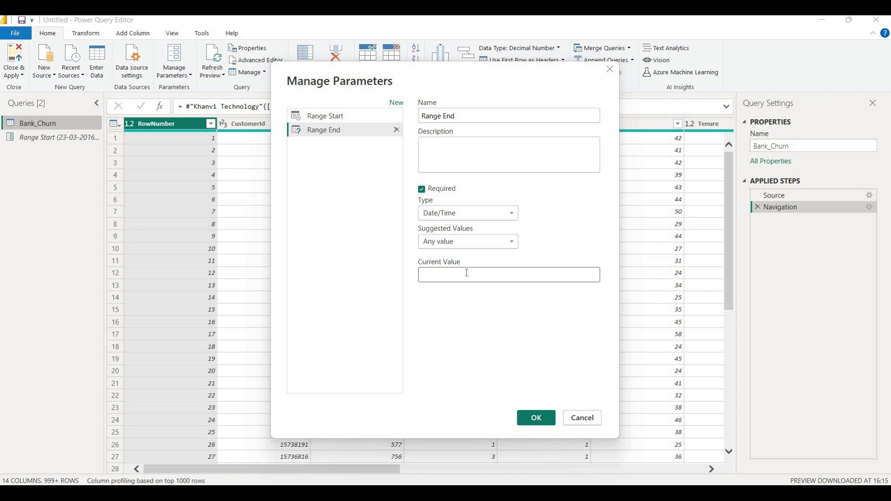
{"action": "type", "text": "31-12-2019"}
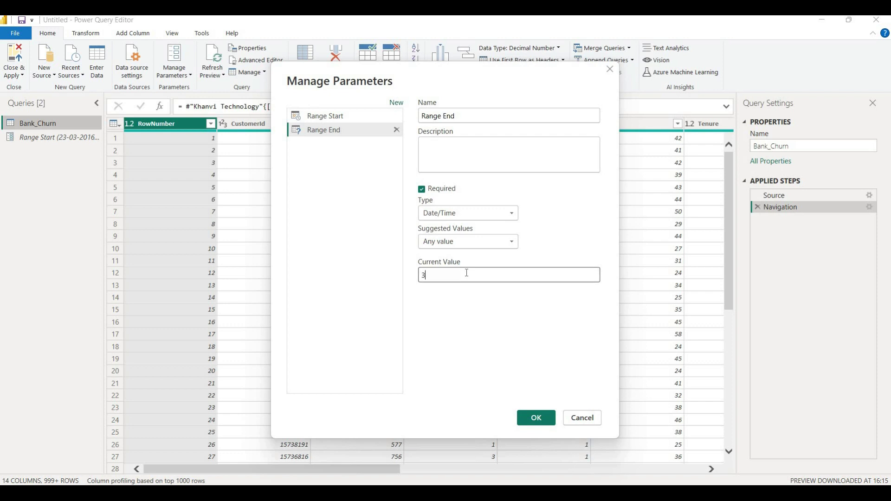
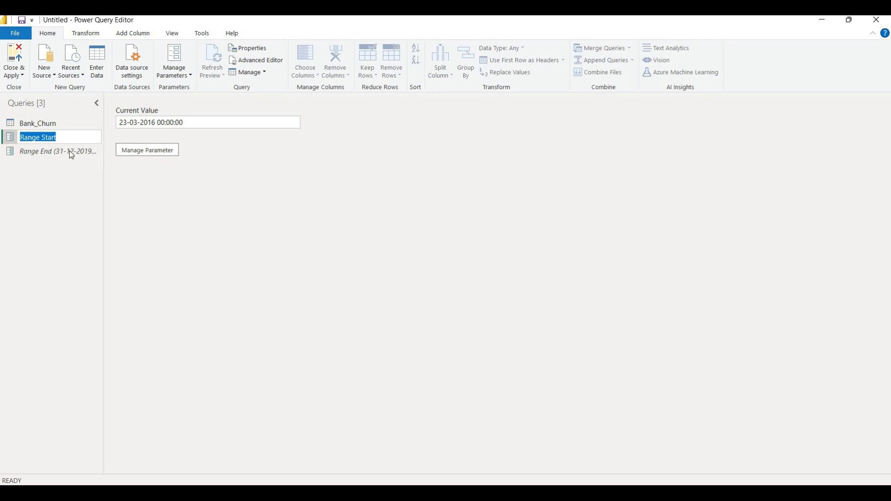
{"action": "left_click", "coordinate": [70, 151]}
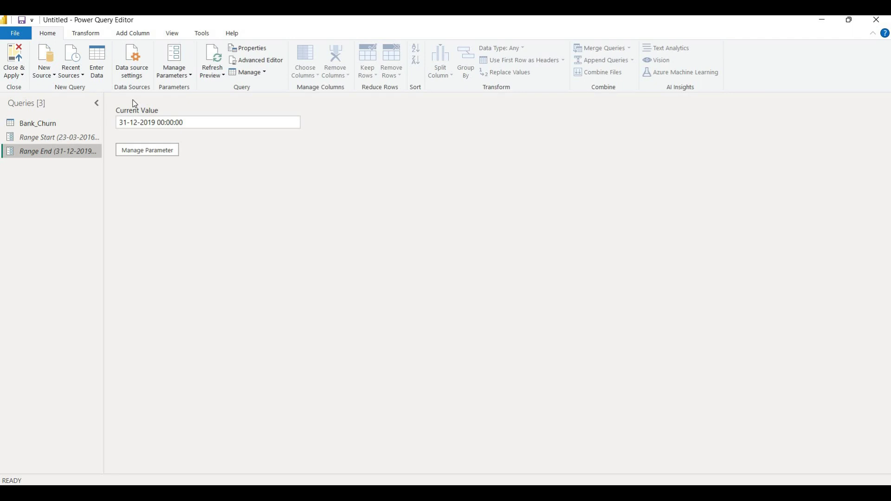
{"action": "left_click", "coordinate": [87, 127]}
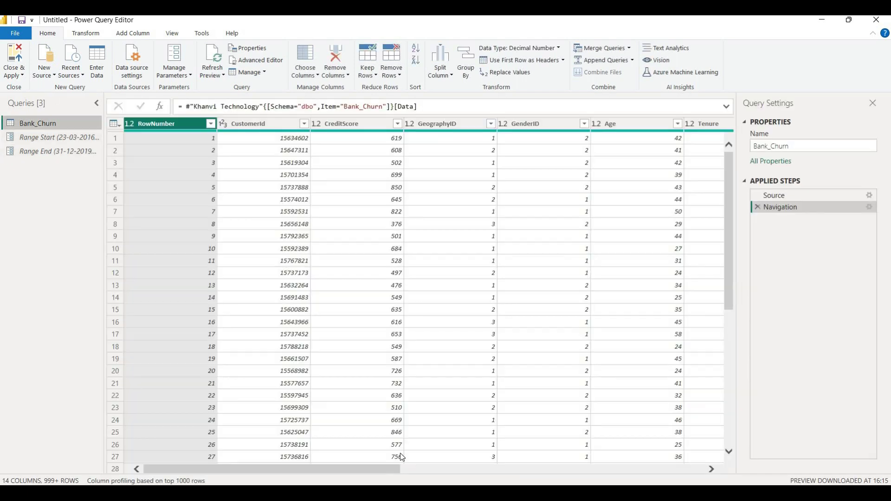
Open a custom date filter for the Bank_DOJ column of the Bank_Churn query
{"action": "left_click_drag", "start_coordinate": [386, 472], "coordinate": [711, 478]}
{"action": "left_click", "coordinate": [698, 124]}
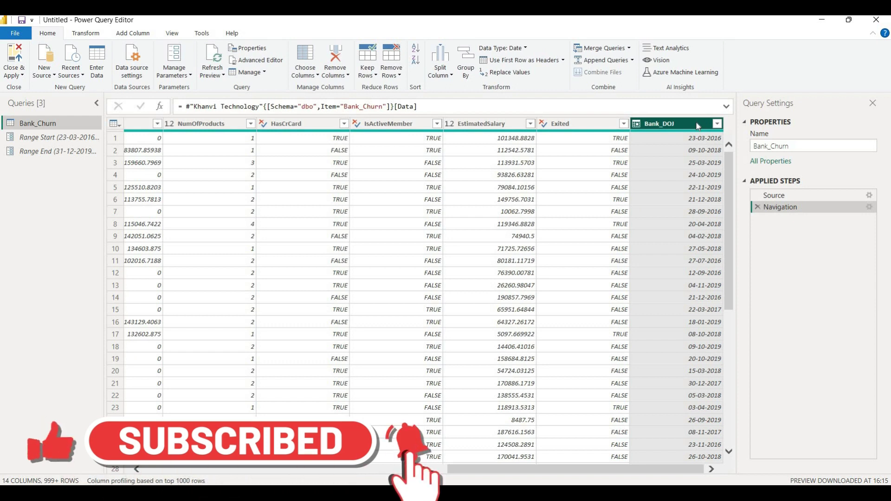
{"action": "left_click", "coordinate": [717, 124]}
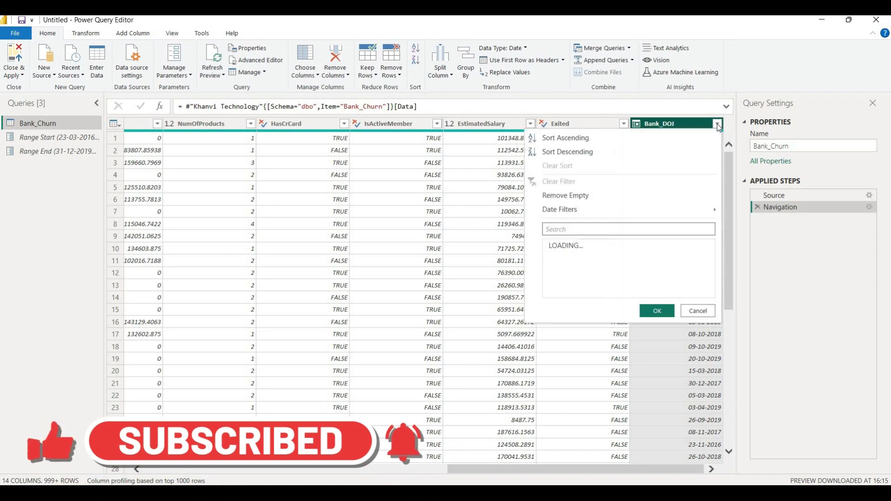
{"action": "mouse_move", "coordinate": [673, 211]}
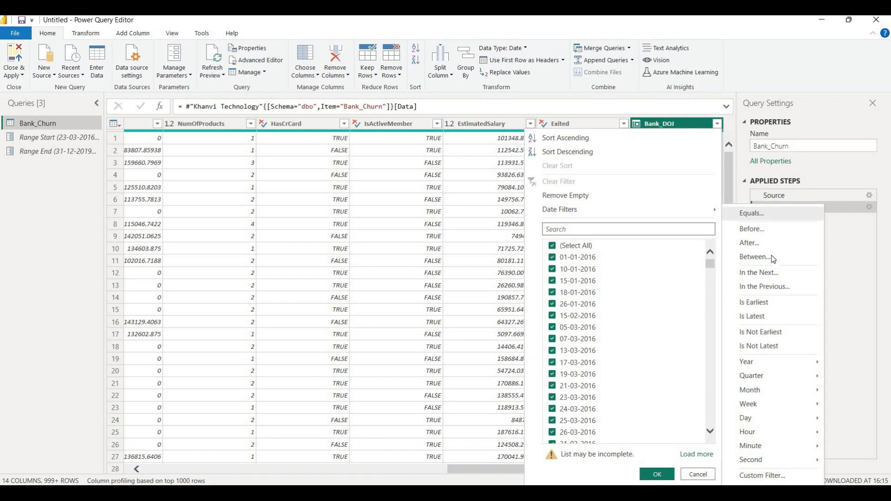
{"action": "left_click", "coordinate": [763, 475]}
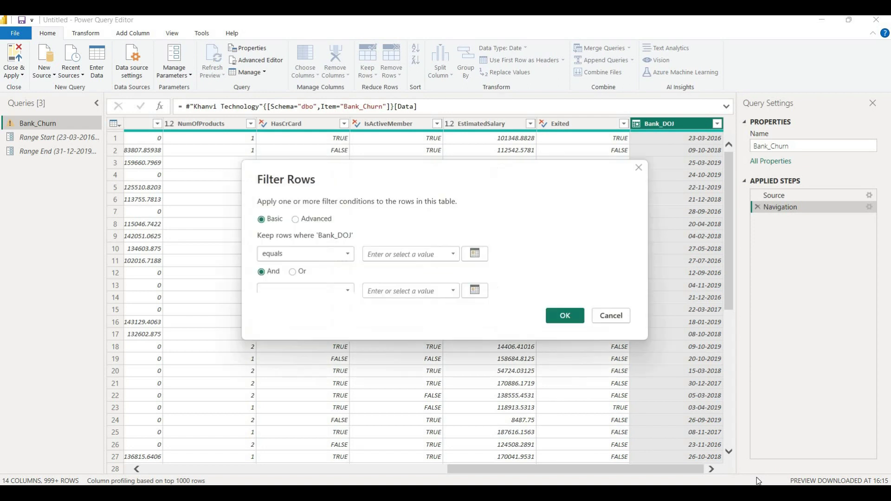
Set the first filter condition to keep rows where Bank_DOJ is after or equal to 23-03-2019
{"action": "left_click", "coordinate": [338, 254]}
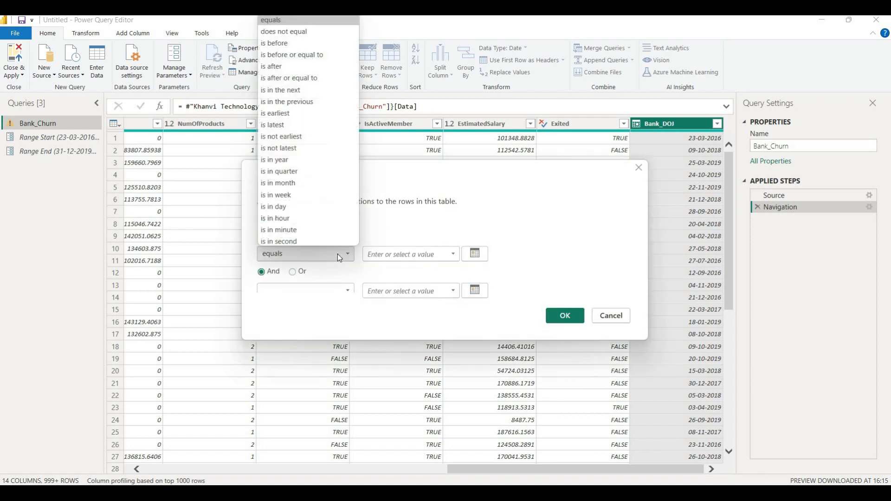
{"action": "left_click", "coordinate": [316, 77]}
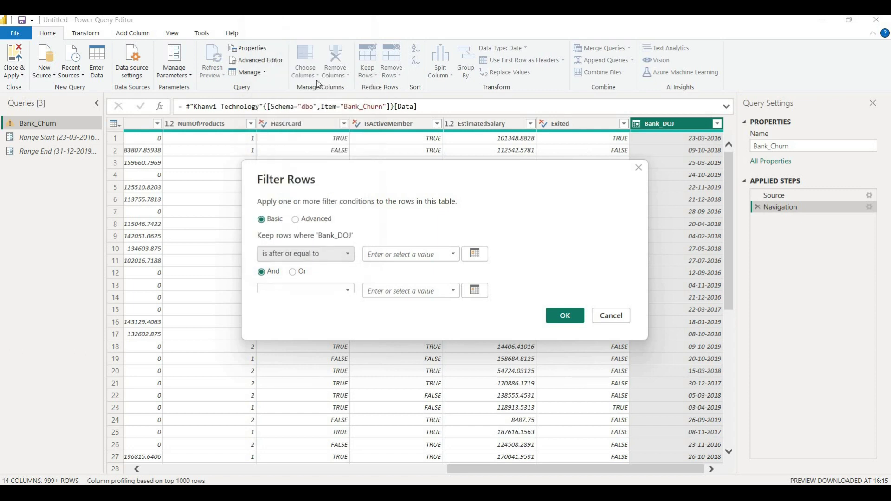
{"action": "left_click", "coordinate": [406, 254]}
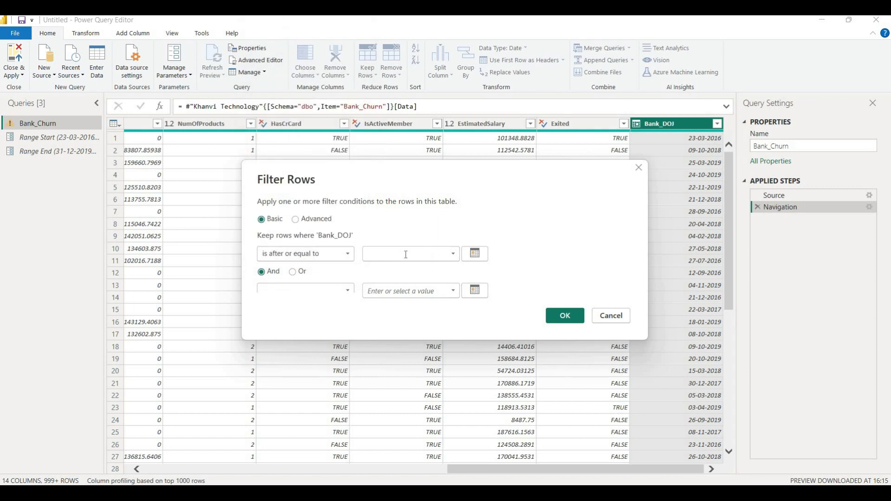
{"action": "type", "text": "23-03-2019"}
{"action": "left_click", "coordinate": [474, 254]}
{"action": "left_click", "coordinate": [475, 254]}
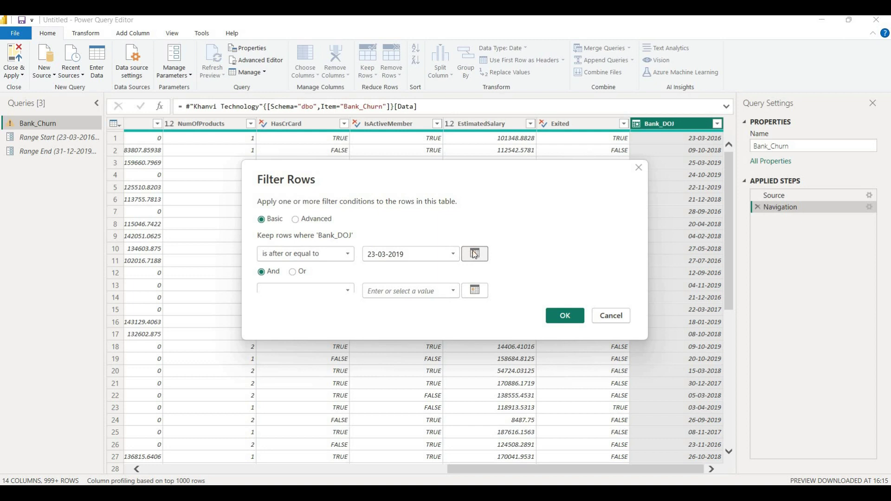
Add a second And condition of is before or equal to 31-12-2019, and apply the Bank_DOJ row filter
{"action": "left_click", "coordinate": [282, 293]}
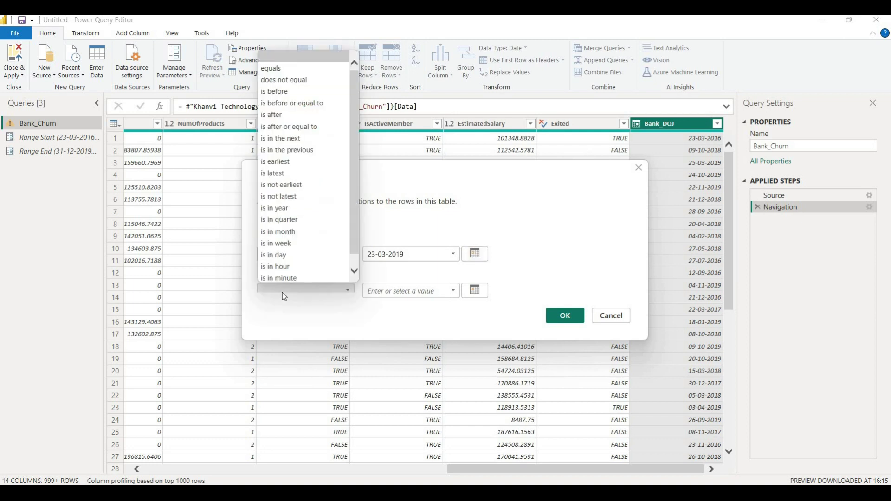
{"action": "left_click", "coordinate": [294, 103]}
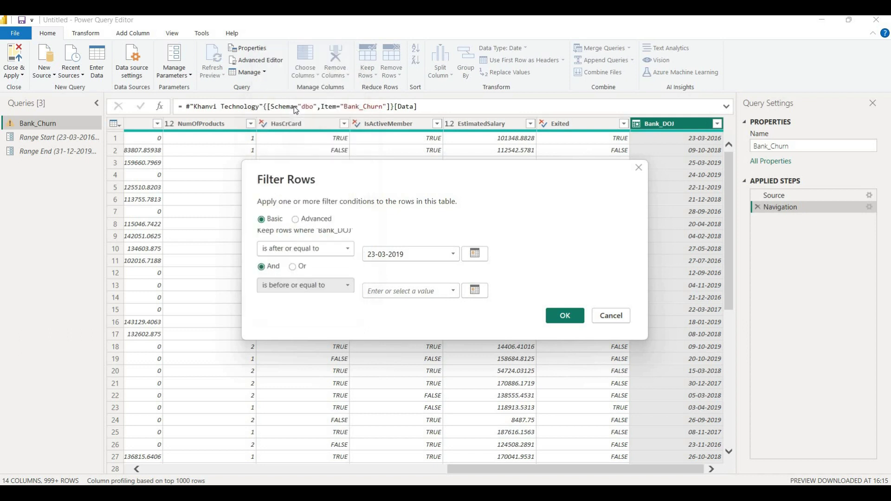
{"action": "left_click", "coordinate": [378, 288]}
{"action": "type", "text": "31-"}
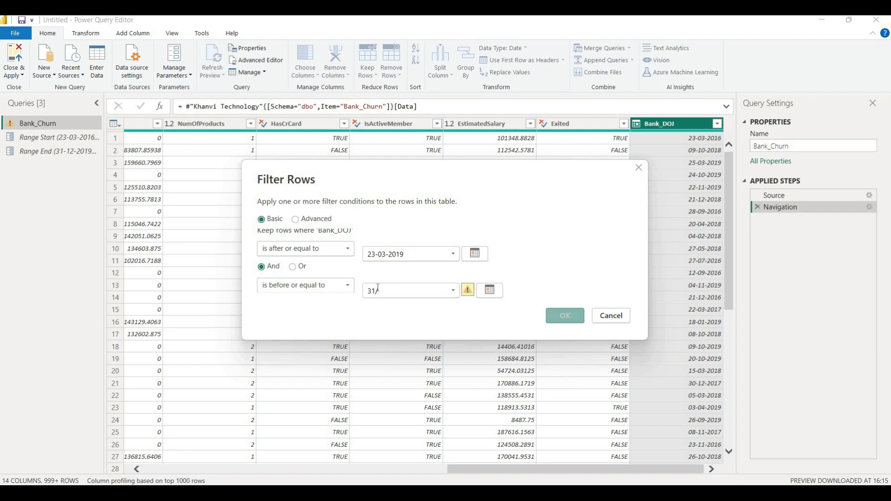
{"action": "type", "text": "12"}
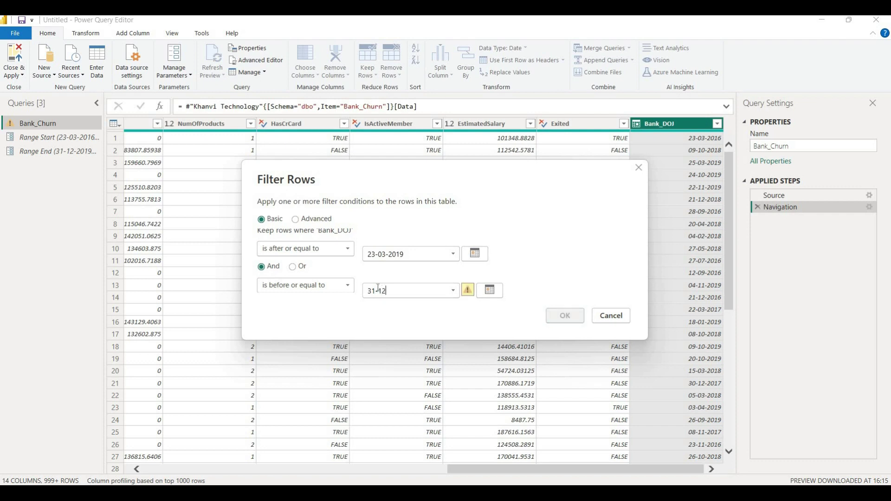
{"action": "type", "text": "-2019"}
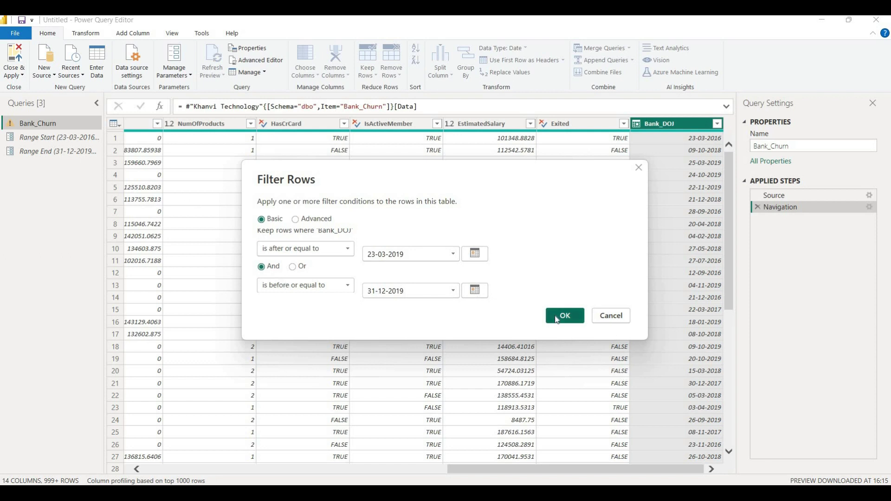
{"action": "left_click", "coordinate": [556, 316]}
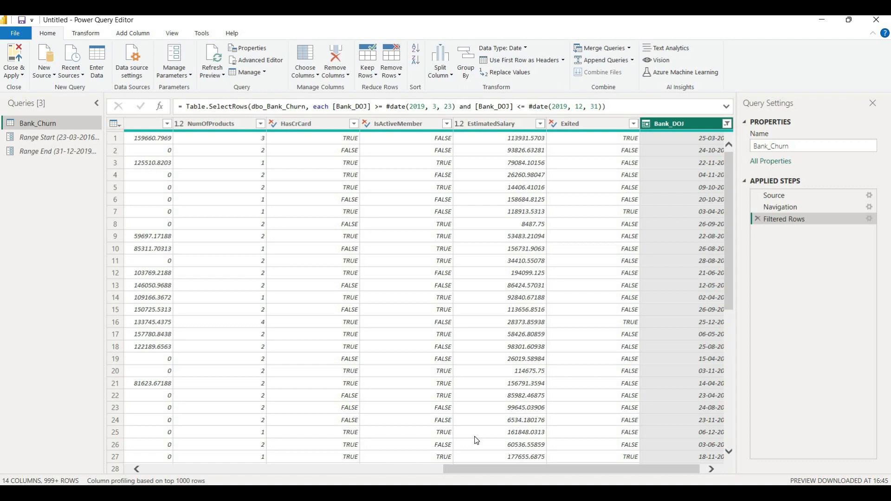
Close the Power Query Editor and apply the query changes to the report's data model
{"action": "left_click", "coordinate": [19, 75]}
{"action": "left_click", "coordinate": [30, 88]}
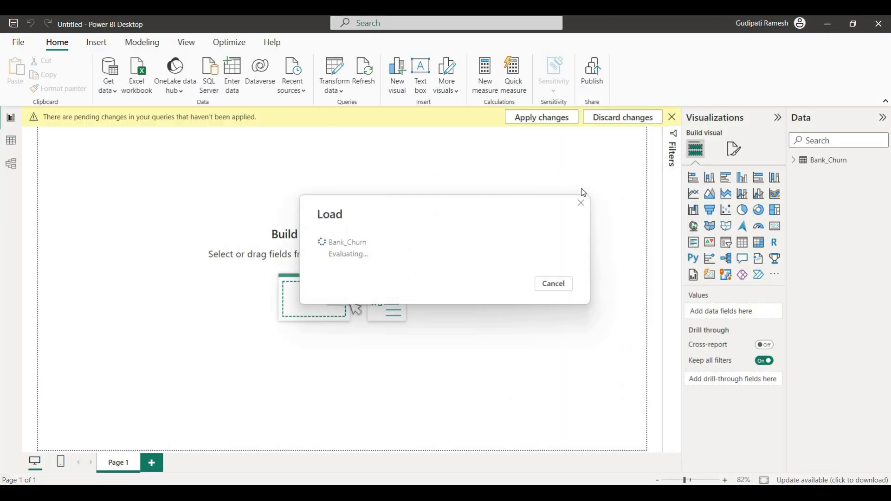
Review the incremental refresh settings and table selection for Bank_Churn, and close them without applying anything
{"action": "right_click", "coordinate": [833, 166]}
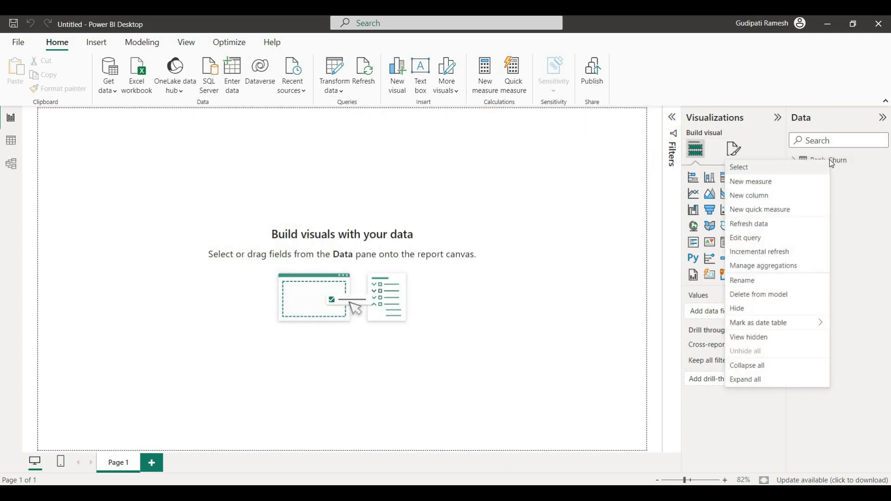
{"action": "left_click", "coordinate": [783, 255]}
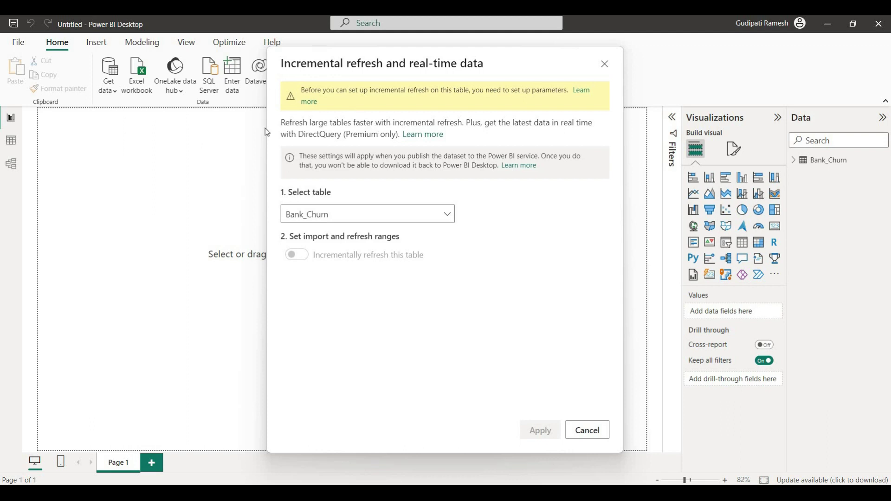
{"action": "left_click", "coordinate": [377, 219]}
{"action": "left_click", "coordinate": [378, 219]}
{"action": "left_click", "coordinate": [588, 431]}
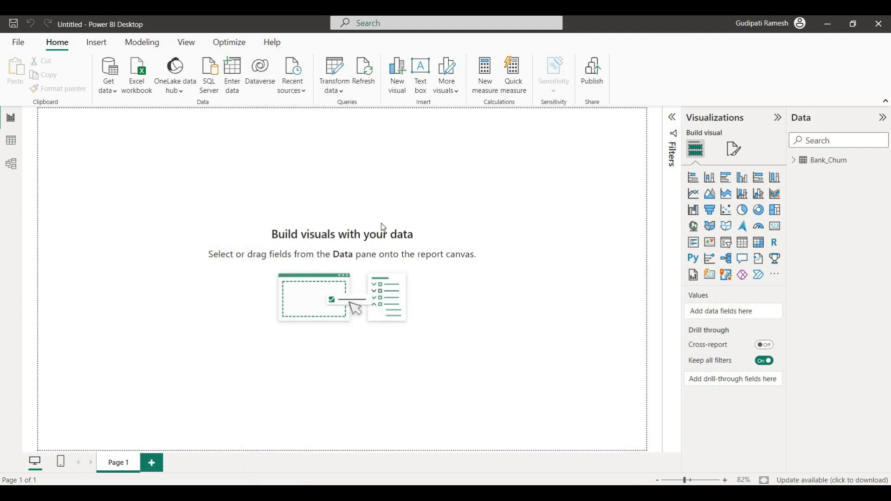